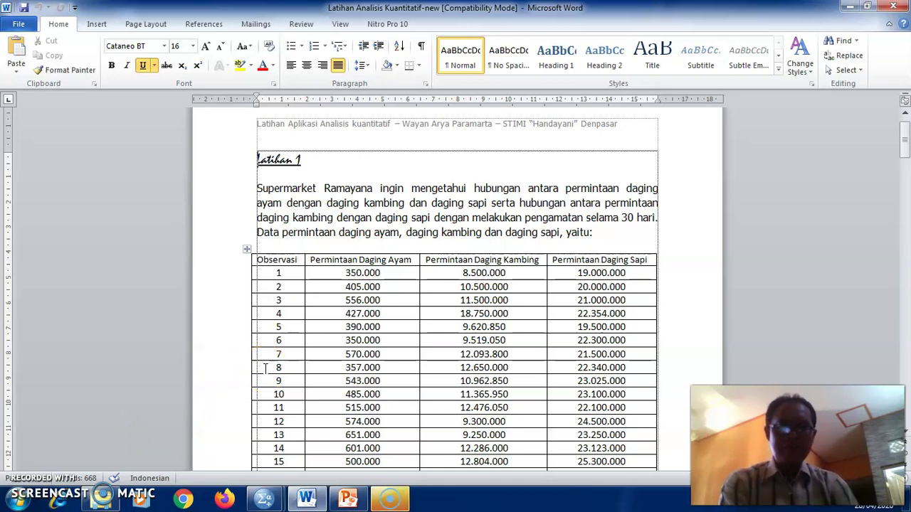
- Read the Latihan 1 exercise, including its 30-day meat demand table and the three correlation questions below it
{"action": "left_click", "coordinate": [324, 314]}
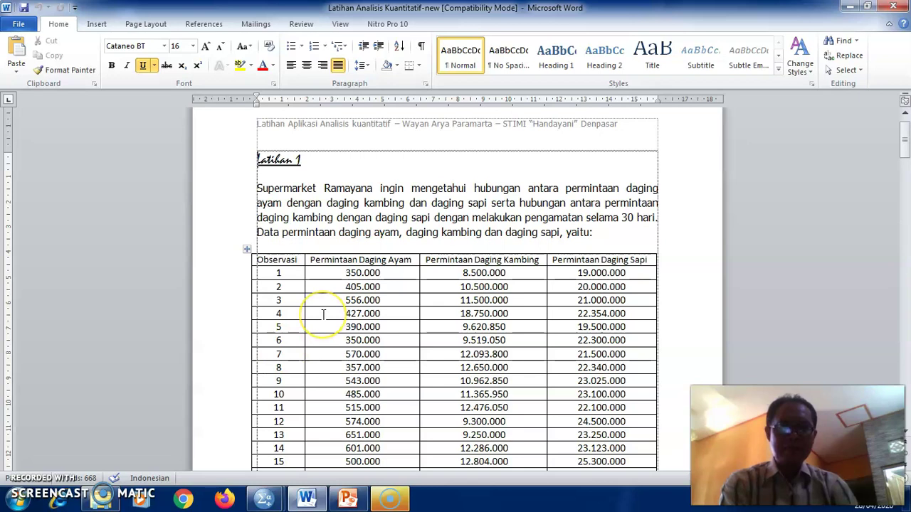
{"action": "left_click", "coordinate": [396, 298]}
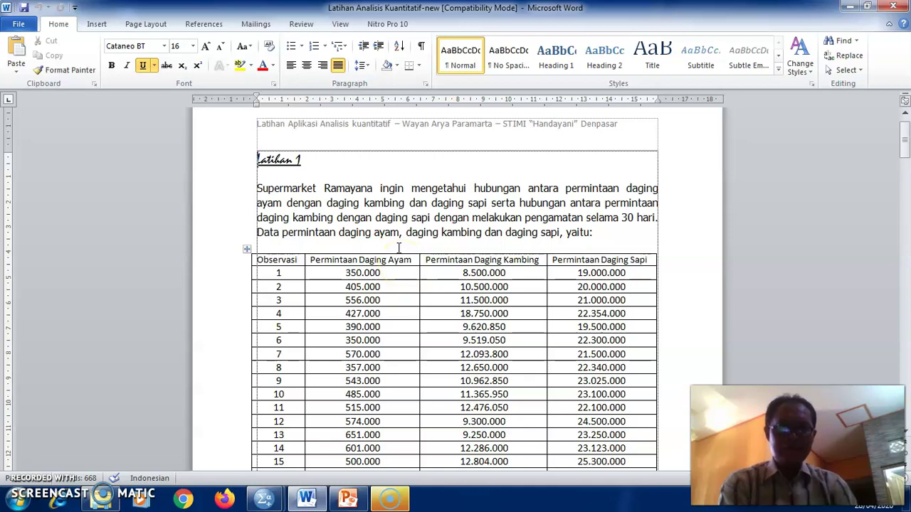
{"action": "scroll", "coordinate": [398, 247], "scroll_direction": "down", "scroll_amount": 8}
{"action": "scroll", "coordinate": [399, 247], "scroll_direction": "down", "scroll_amount": 2}
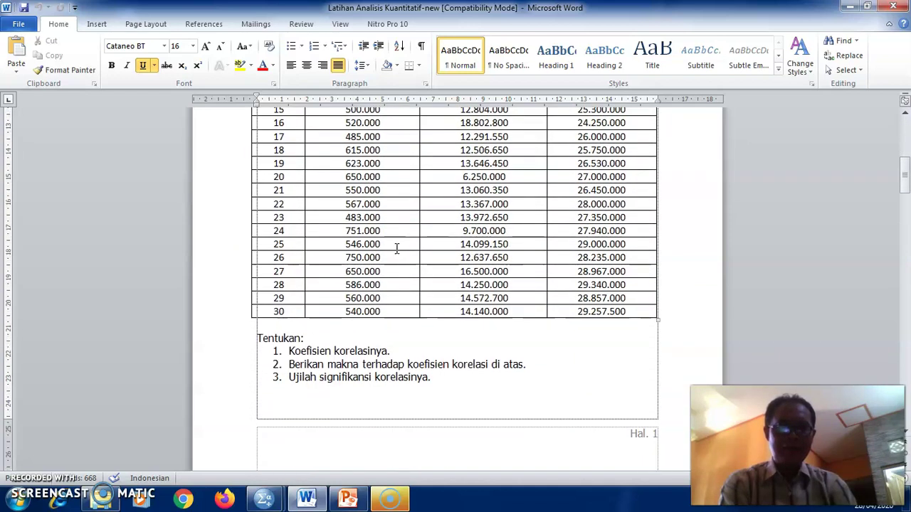
{"action": "left_click", "coordinate": [354, 326]}
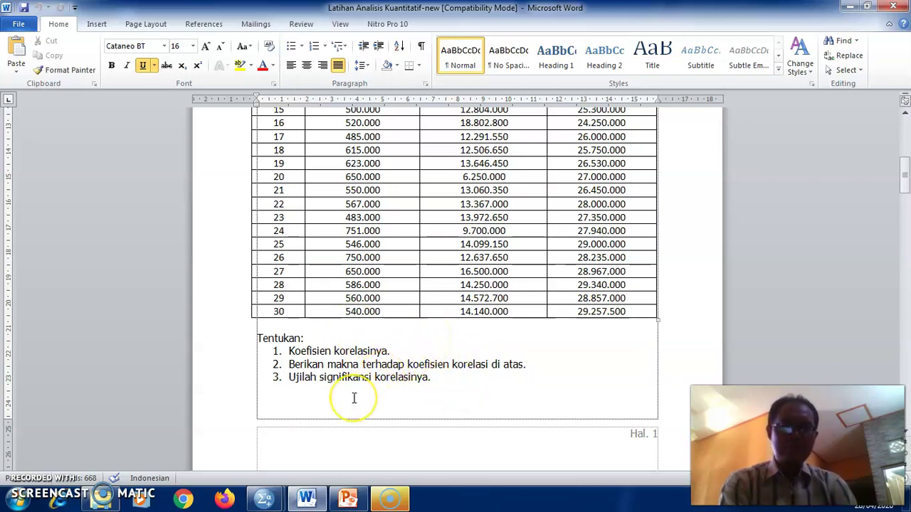
{"action": "scroll", "coordinate": [377, 352], "scroll_direction": "up", "scroll_amount": 10}
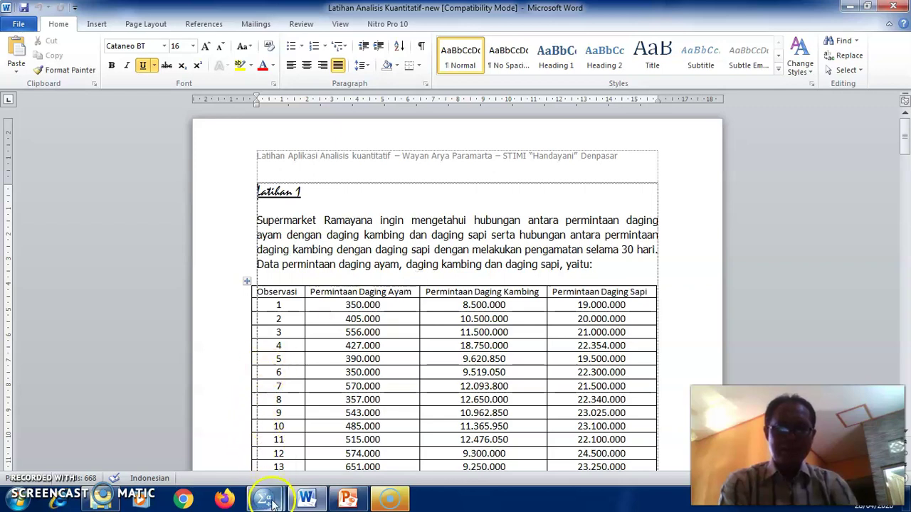
- Switch to the empty dataset in the SPSS Statistics Data Editor and define the first variable as Ayam in Variable View
{"action": "mouse_move", "coordinate": [273, 504]}
{"action": "left_click", "coordinate": [314, 436]}
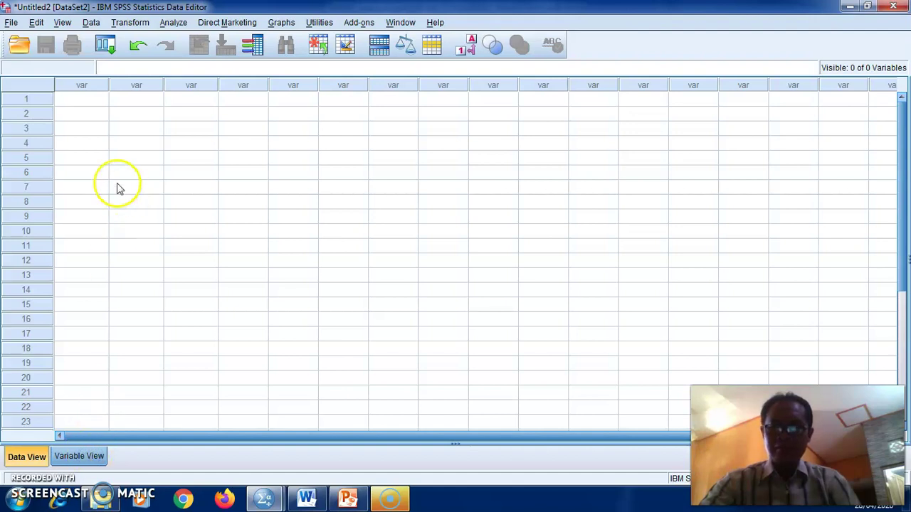
{"action": "key", "text": "ctrl+t"}
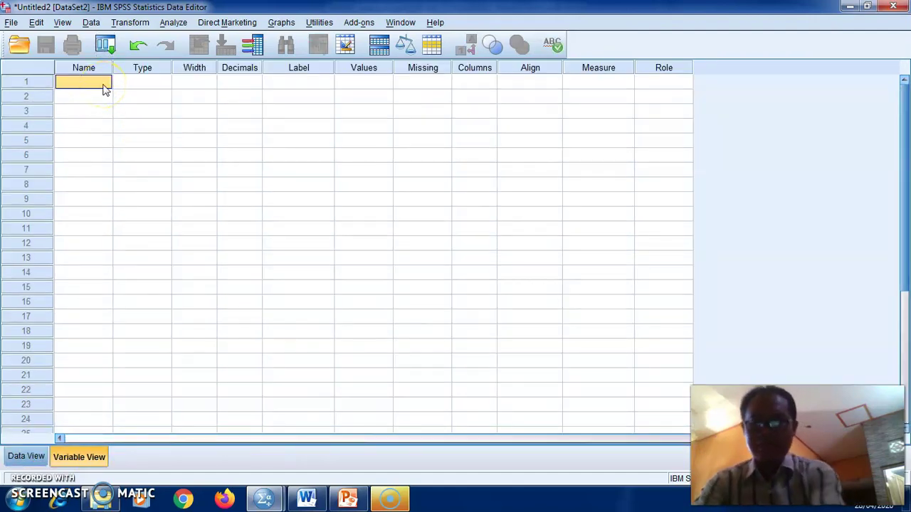
{"action": "type", "text": "Ayam"}
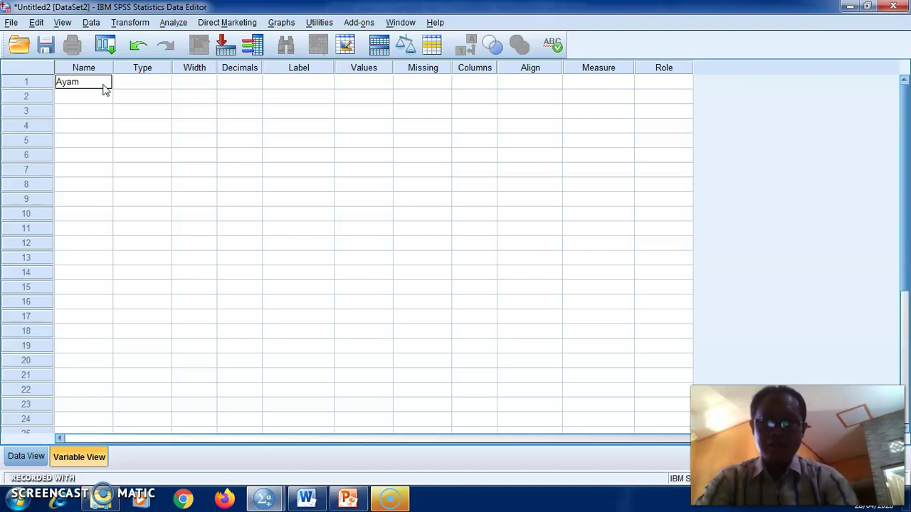
{"action": "left_click", "coordinate": [104, 92]}
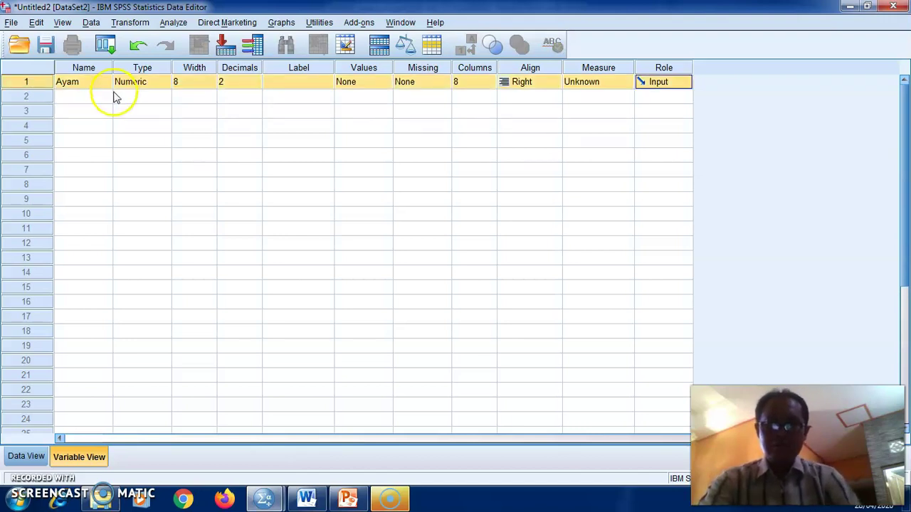
- Define the second and third variables with the names Kambing and Sapi
{"action": "left_click", "coordinate": [102, 97]}
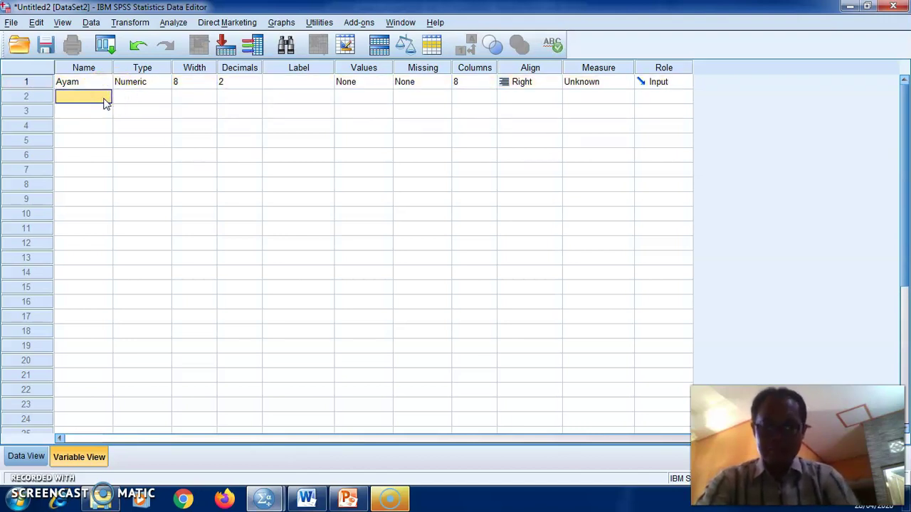
{"action": "type", "text": "Kambing"}
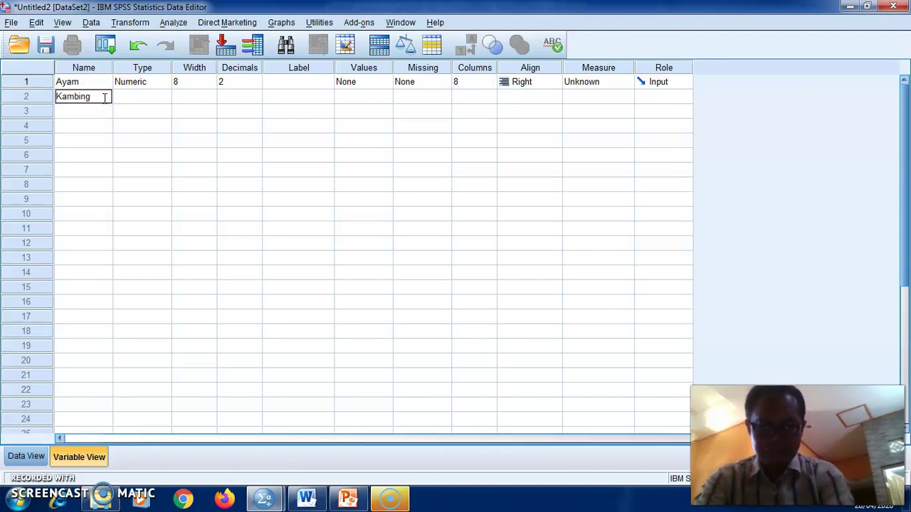
{"action": "left_click", "coordinate": [98, 109]}
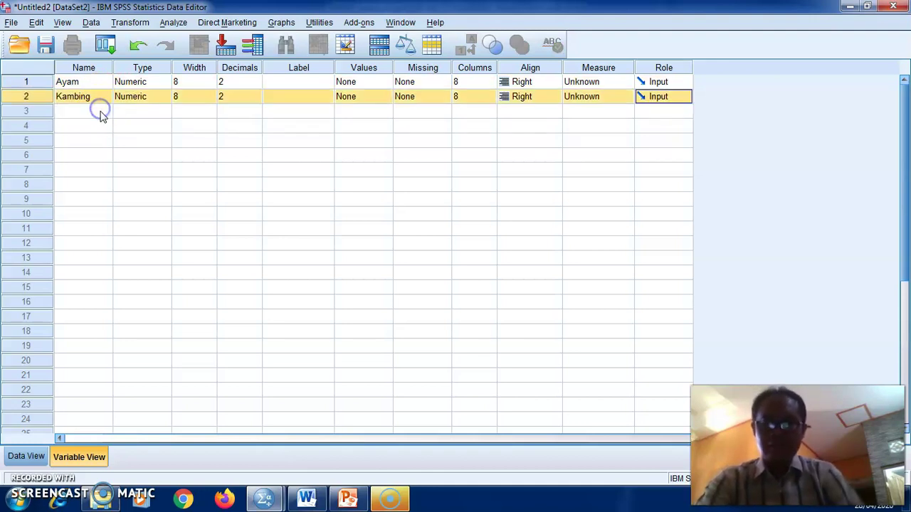
{"action": "left_click", "coordinate": [100, 111]}
{"action": "type", "text": "Sap"}
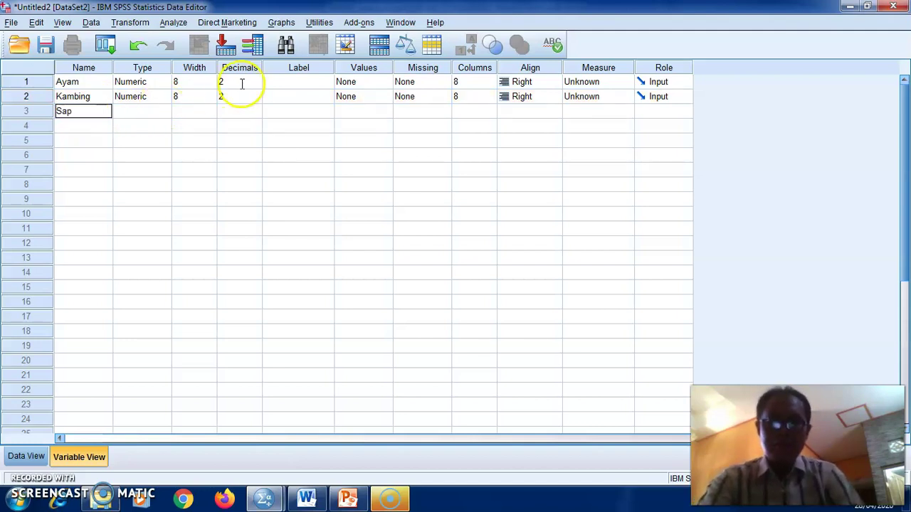
{"action": "left_click", "coordinate": [295, 82]}
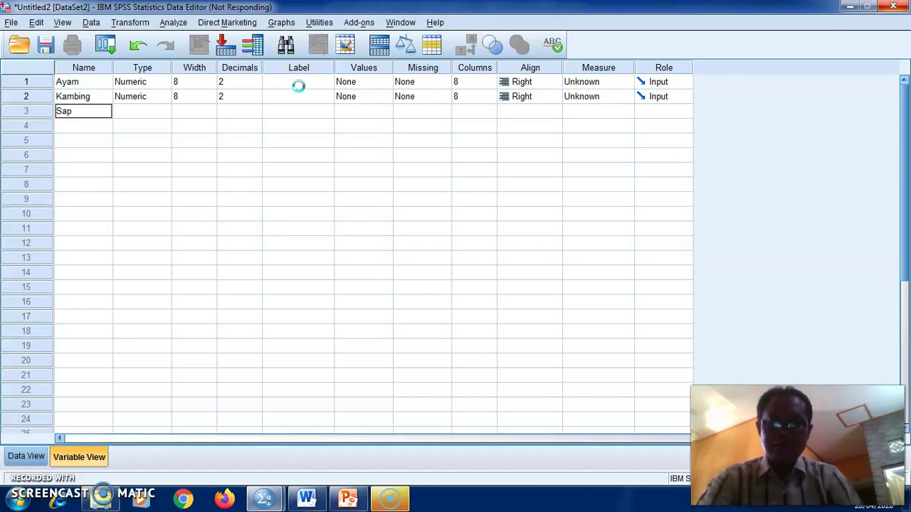
{"action": "left_click", "coordinate": [298, 85]}
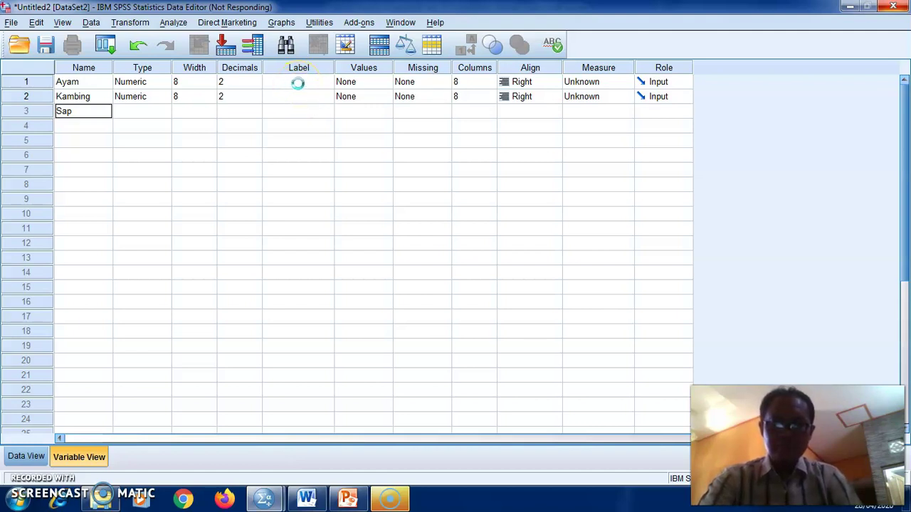
{"action": "left_click", "coordinate": [289, 90]}
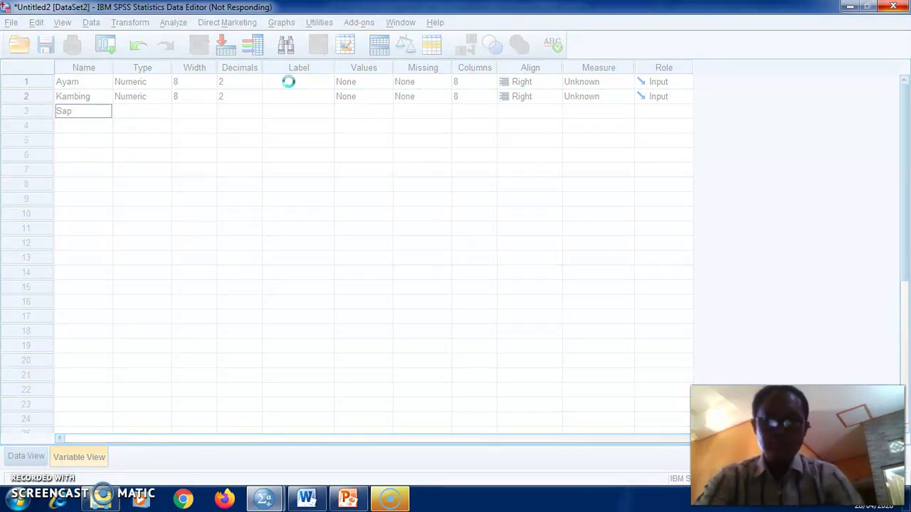
{"action": "left_click", "coordinate": [66, 429]}
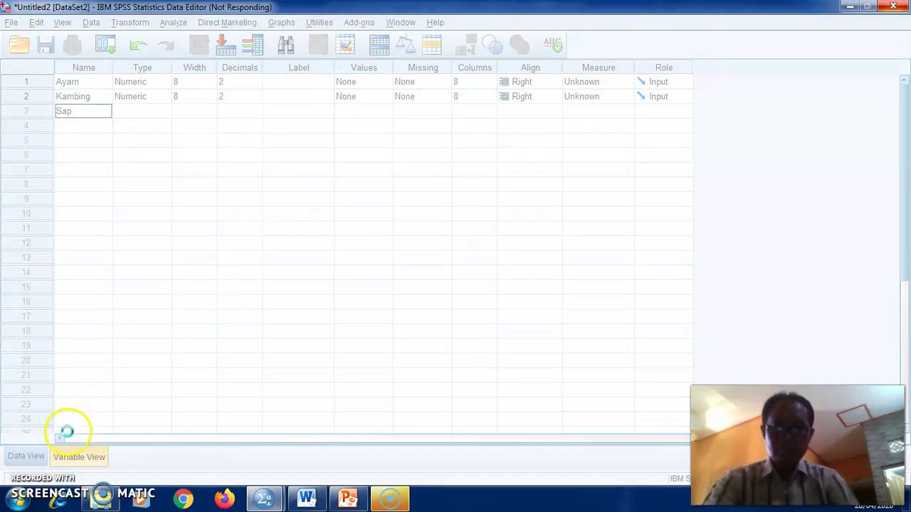
{"action": "left_click", "coordinate": [322, 444]}
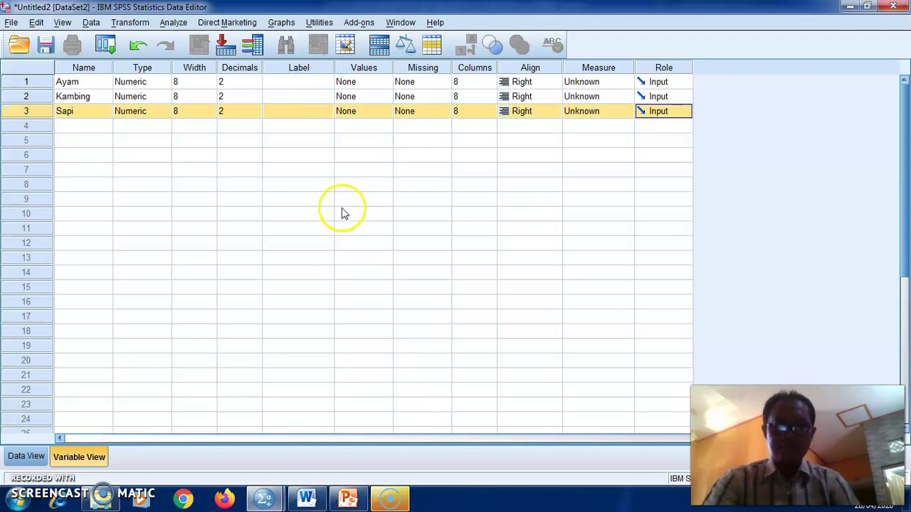
- Enter "Permintaan Daging Sapi" as the label of the Ayam variable
{"action": "left_click", "coordinate": [306, 84]}
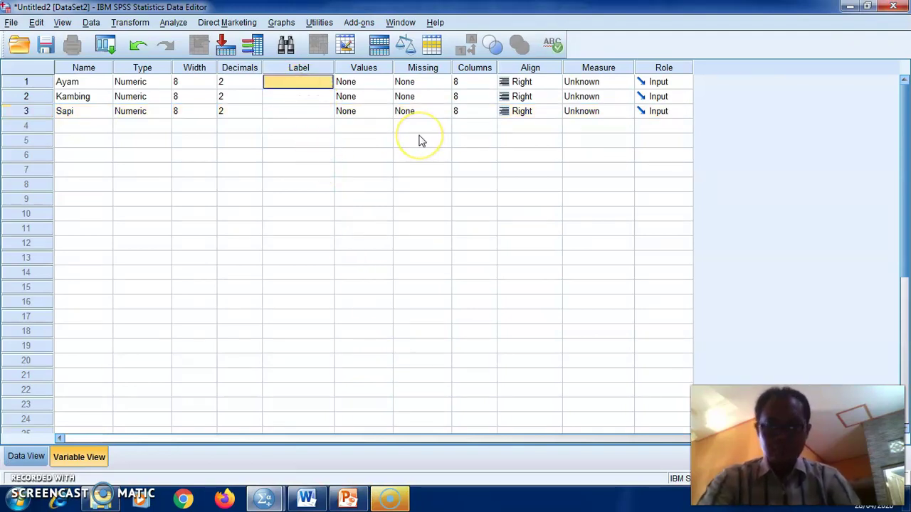
{"action": "type", "text": "Permi"}
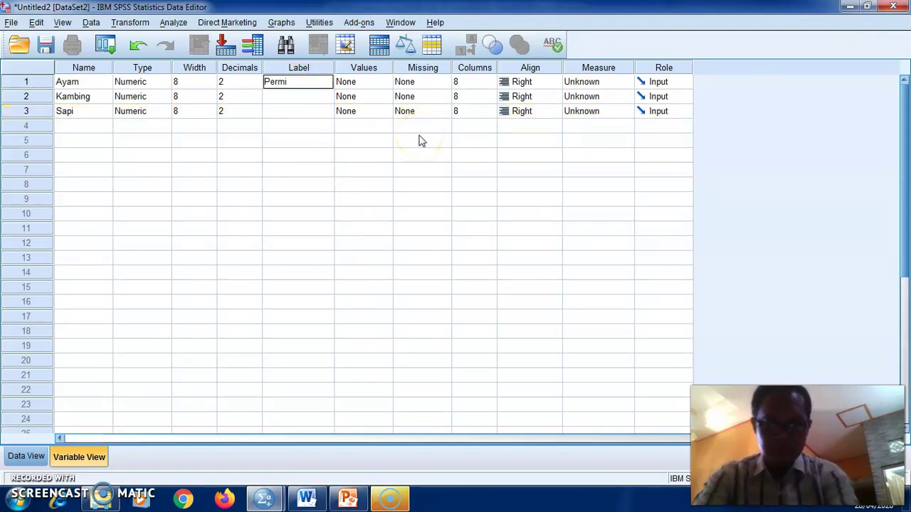
{"action": "type", "text": "ntaan Daging"}
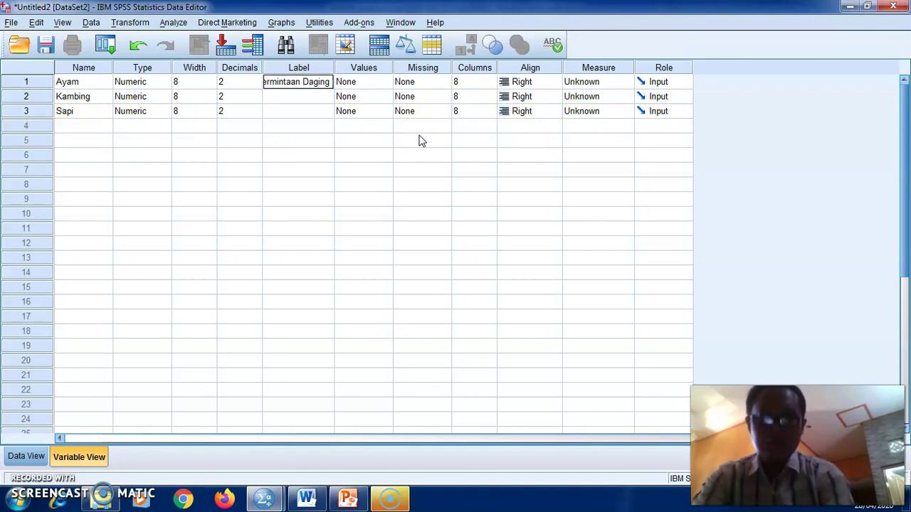
{"action": "type", "text": " Sapi"}
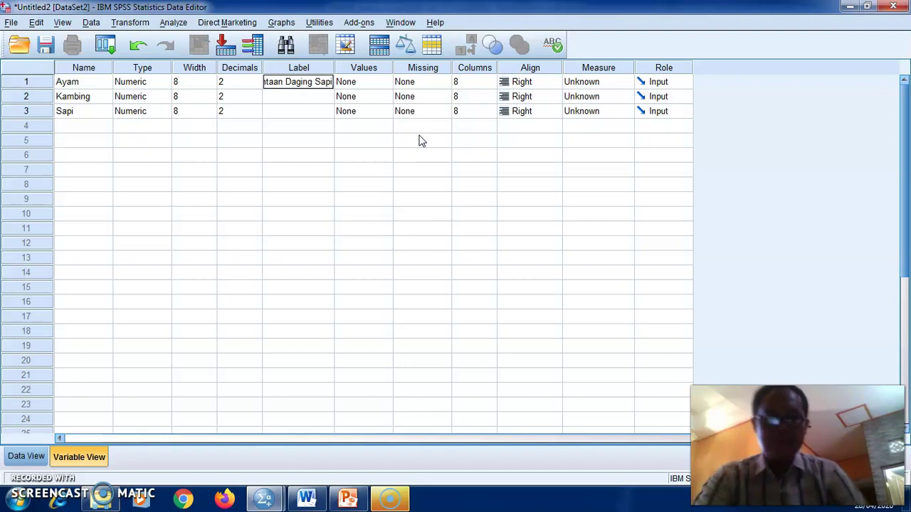
{"action": "left_click", "coordinate": [320, 98]}
- Correct the Ayam variable's label to "Permintaan Daging Ayam" by replacing its last word
{"action": "left_click", "coordinate": [313, 82]}
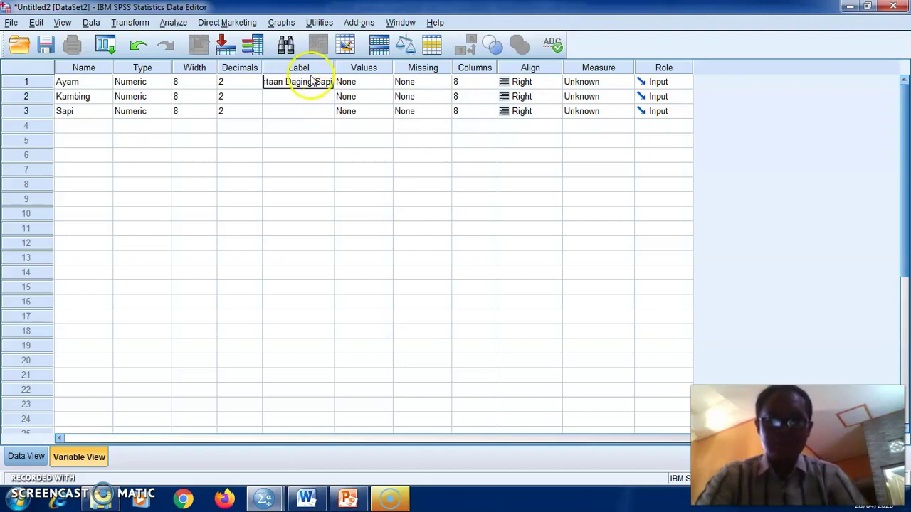
{"action": "left_click", "coordinate": [317, 93]}
{"action": "left_click", "coordinate": [319, 80]}
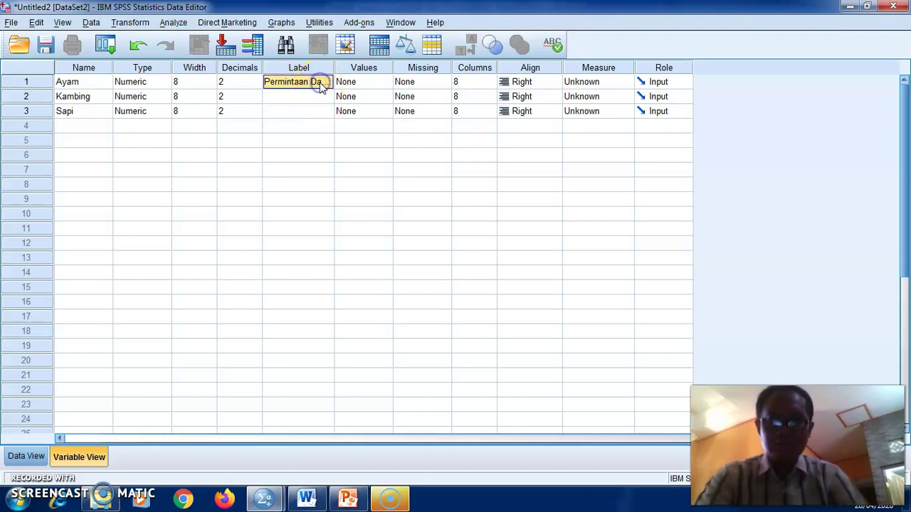
{"action": "left_click", "coordinate": [319, 98]}
{"action": "left_click", "coordinate": [318, 83]}
{"action": "double_click", "coordinate": [318, 84]}
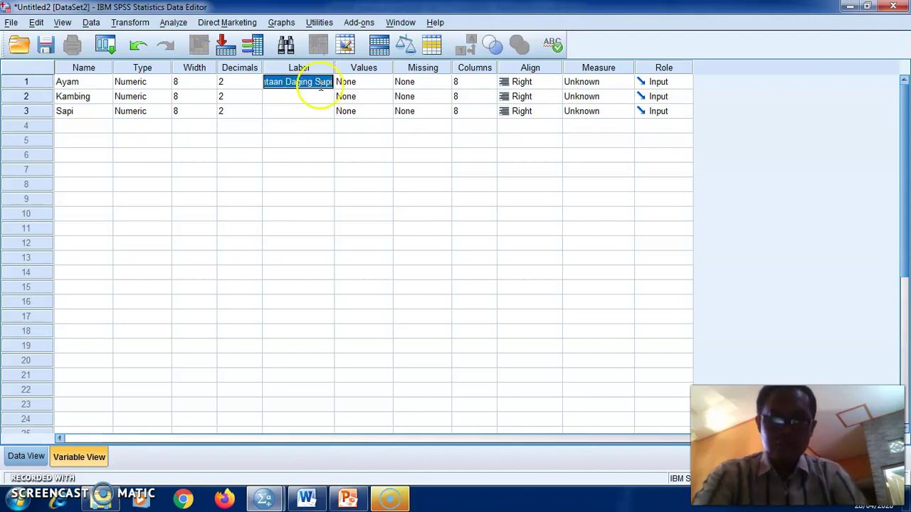
{"action": "left_click_drag", "start_coordinate": [316, 85], "coordinate": [339, 82]}
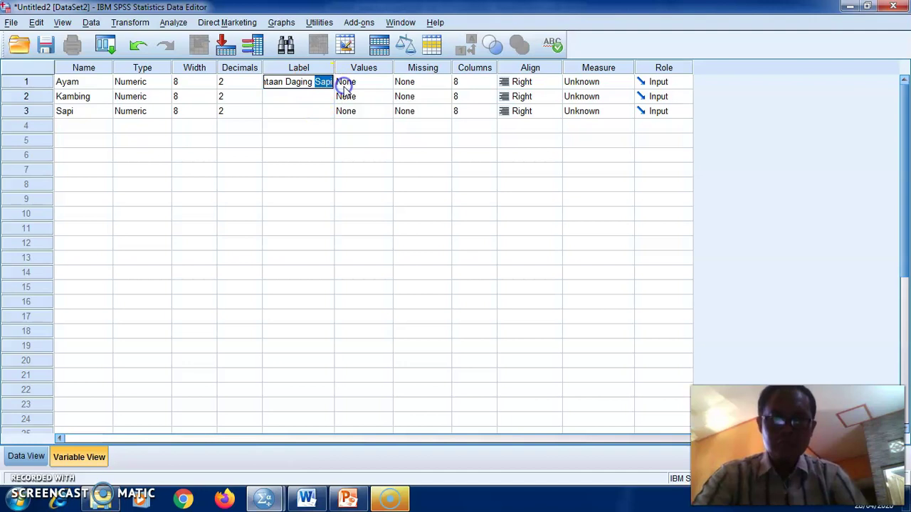
{"action": "type", "text": "Ayam"}
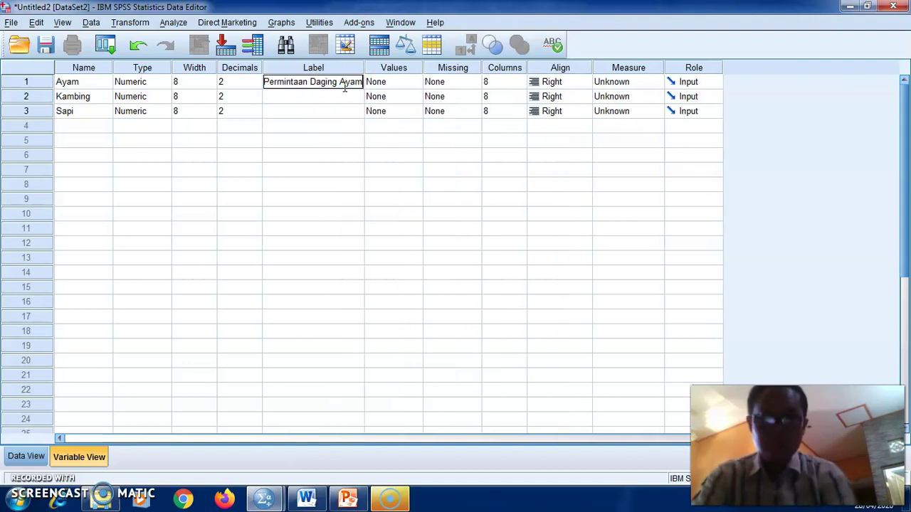
- Enter "Permintaan Daging Sapi" as the label of both the Kambing and the Sapi variable
{"action": "left_click", "coordinate": [339, 97]}
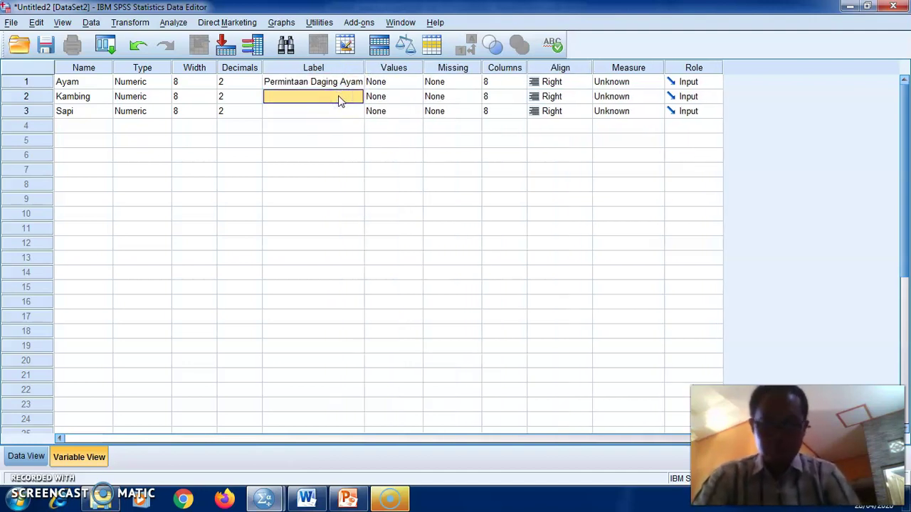
{"action": "type", "text": "Perminta"}
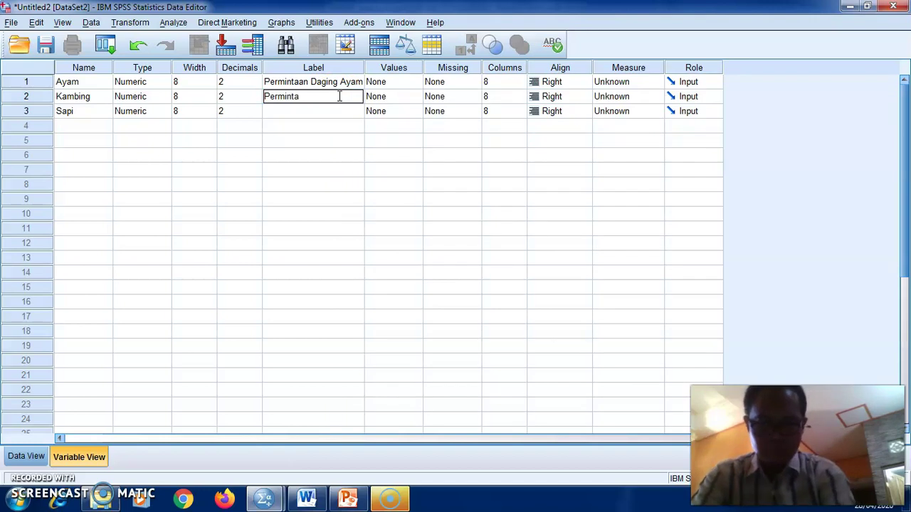
{"action": "type", "text": "an Daging Sa"}
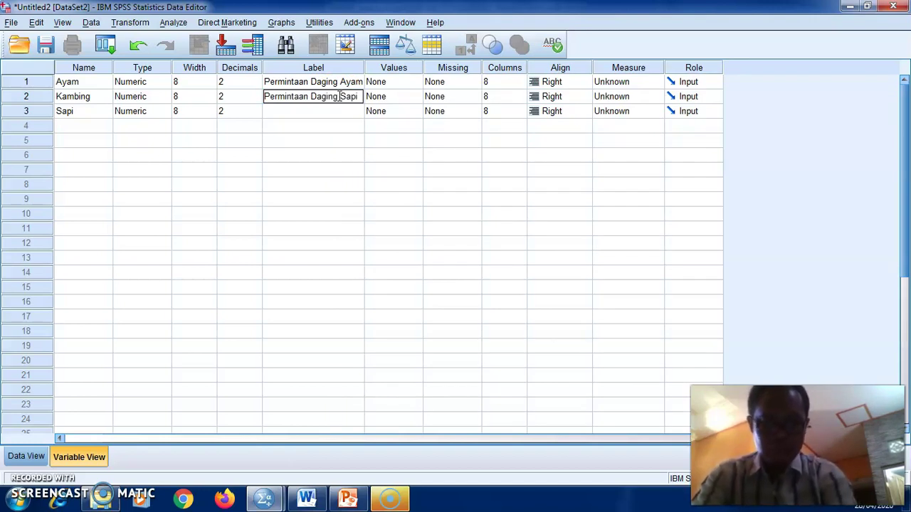
{"action": "type", "text": "pi"}
{"action": "left_click", "coordinate": [335, 111]}
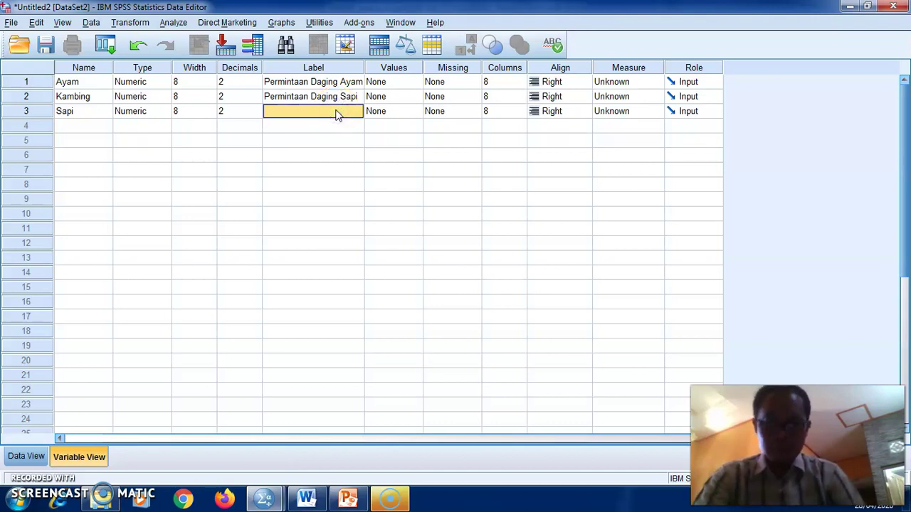
{"action": "type", "text": "Permintaan Daging Sapi"}
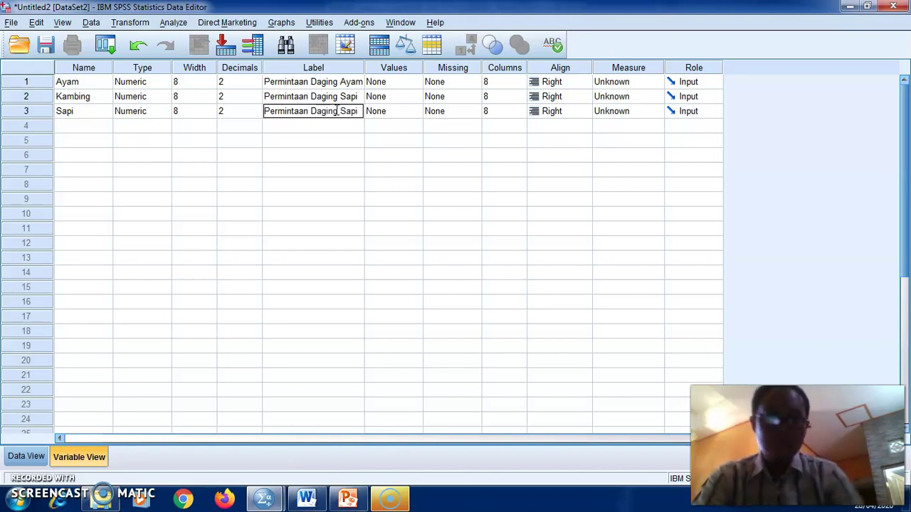
- Correct the Kambing variable's label to "Permintaan Daging Kambing" by replacing its last word
{"action": "left_click", "coordinate": [342, 97]}
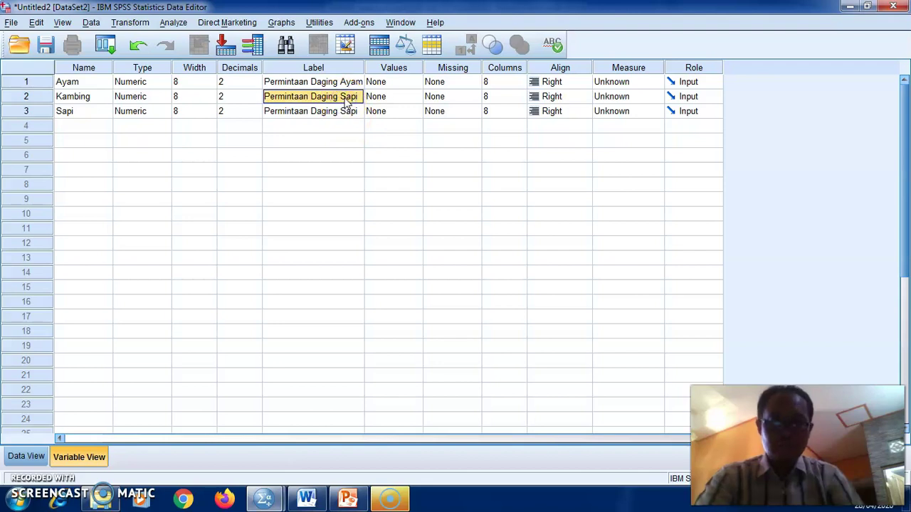
{"action": "left_click", "coordinate": [346, 101]}
{"action": "left_click_drag", "start_coordinate": [340, 96], "coordinate": [362, 97]}
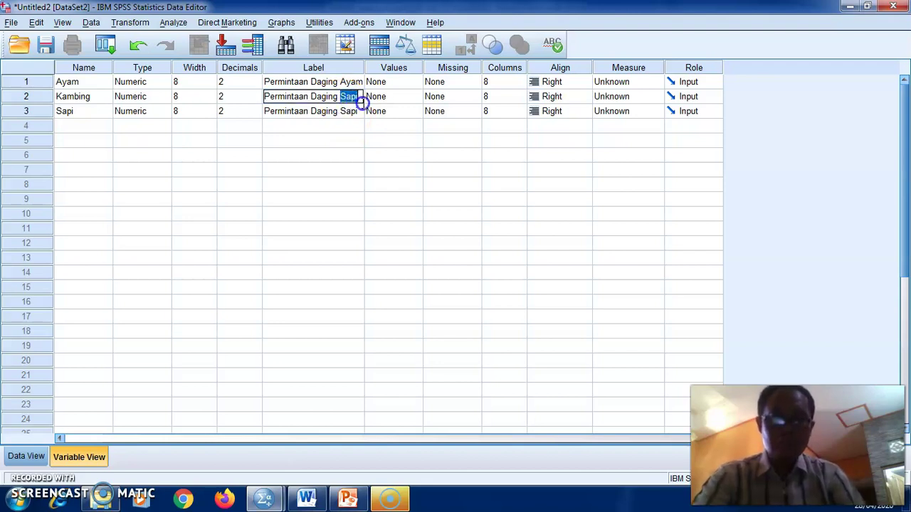
{"action": "type", "text": "Kam"}
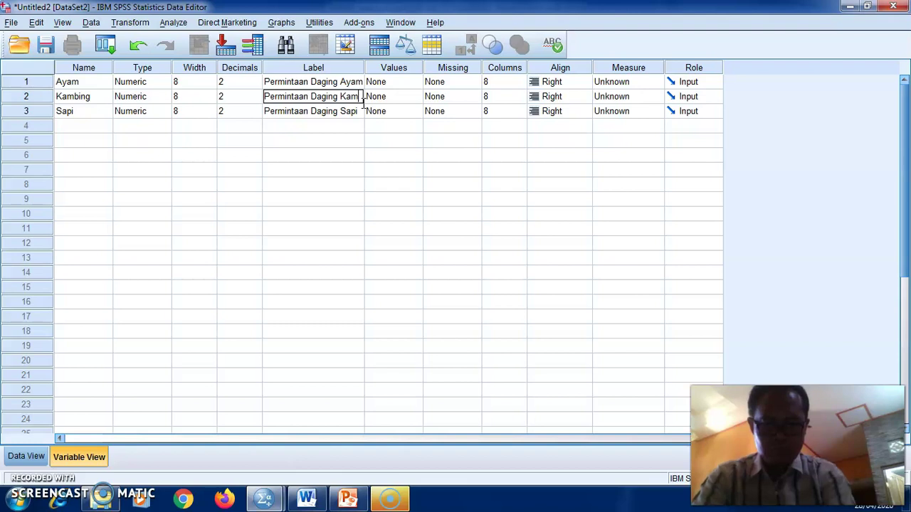
{"action": "type", "text": "bing"}
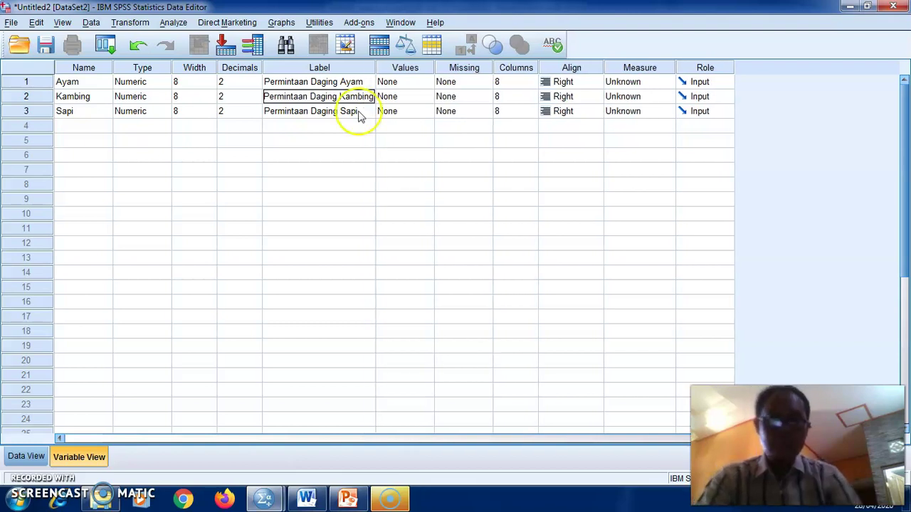
{"action": "left_click", "coordinate": [350, 112]}
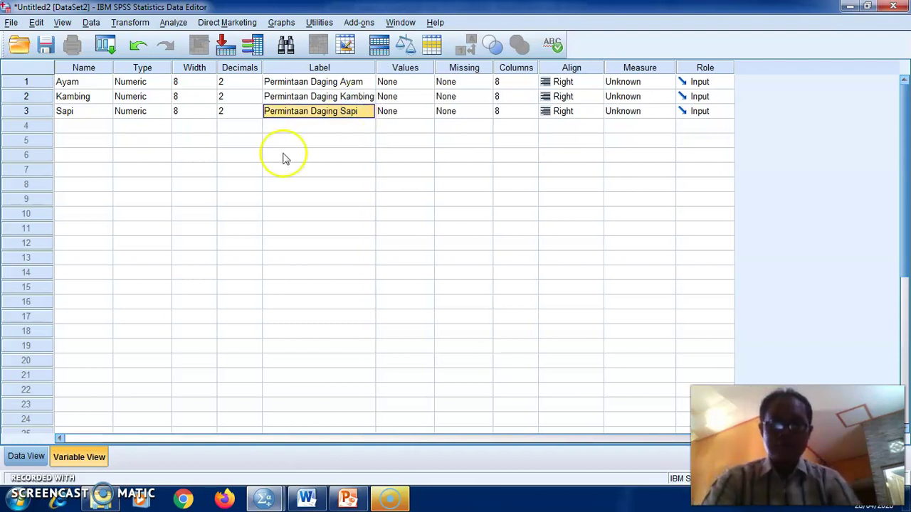
- Enter 350000 as the first case's value for Ayam in the data sheet
{"action": "left_click", "coordinate": [28, 459]}
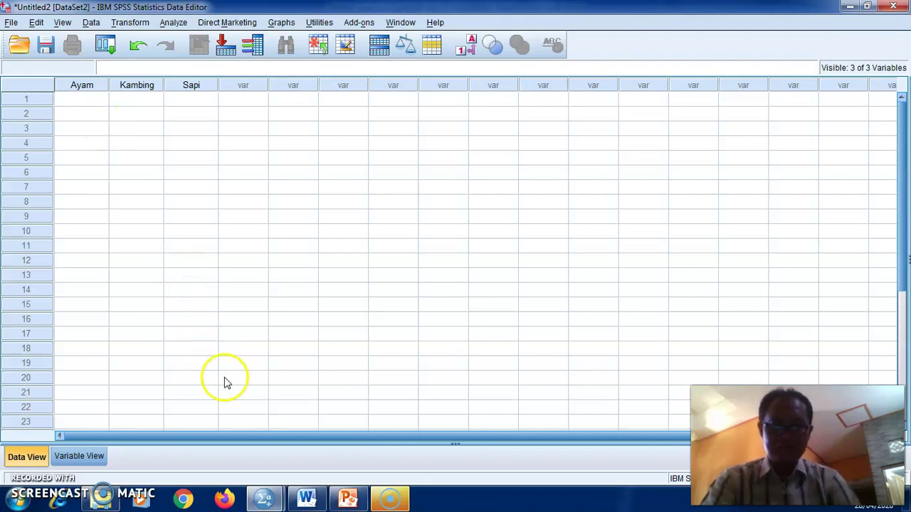
{"action": "left_click", "coordinate": [87, 100]}
{"action": "type", "text": "350000"}
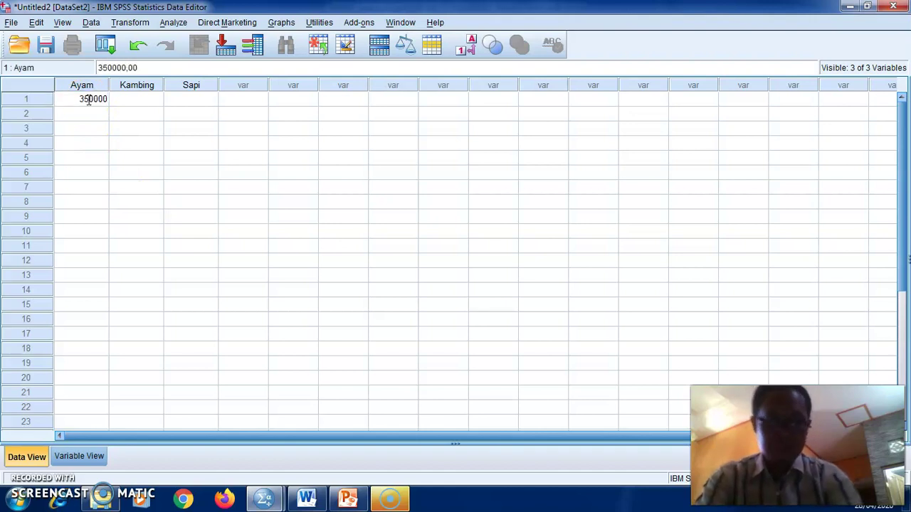
{"action": "left_click", "coordinate": [90, 105]}
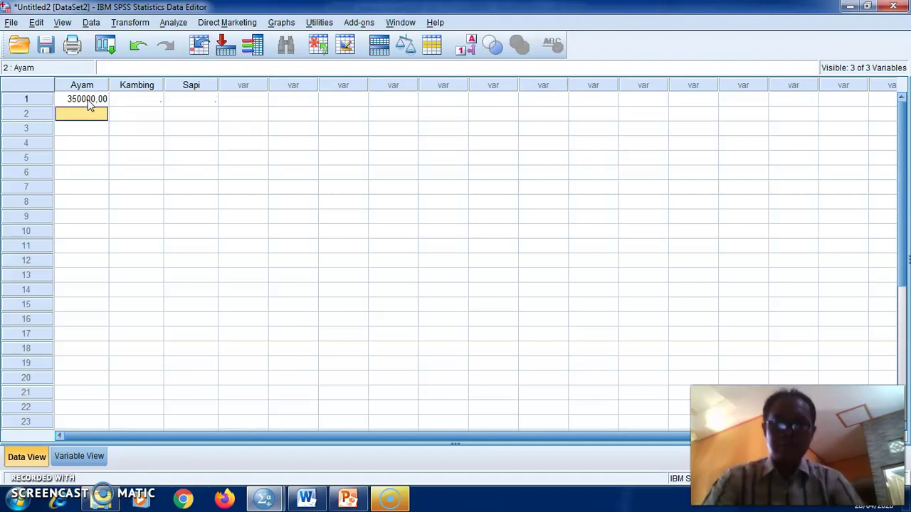
- Switch to the Lat1.sav dataset and start a Bivariate correlation analysis on it
{"action": "left_click", "coordinate": [268, 500]}
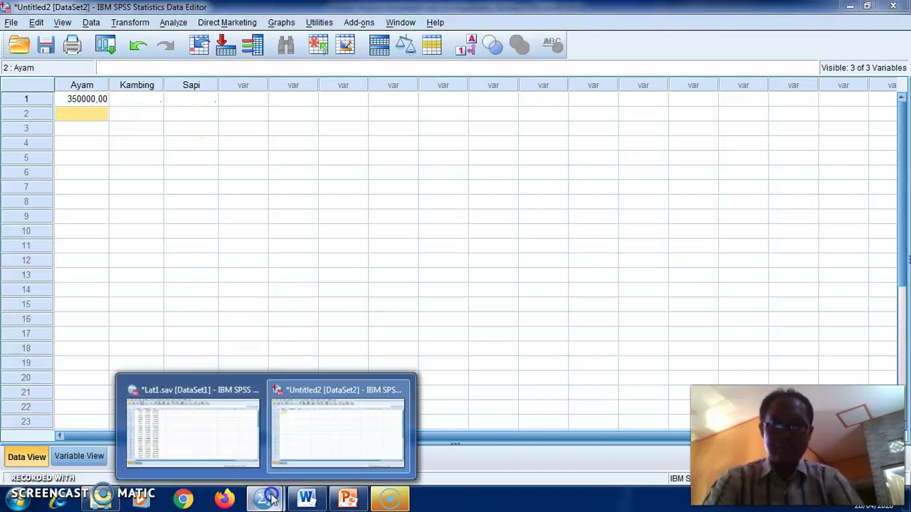
{"action": "left_click", "coordinate": [232, 432]}
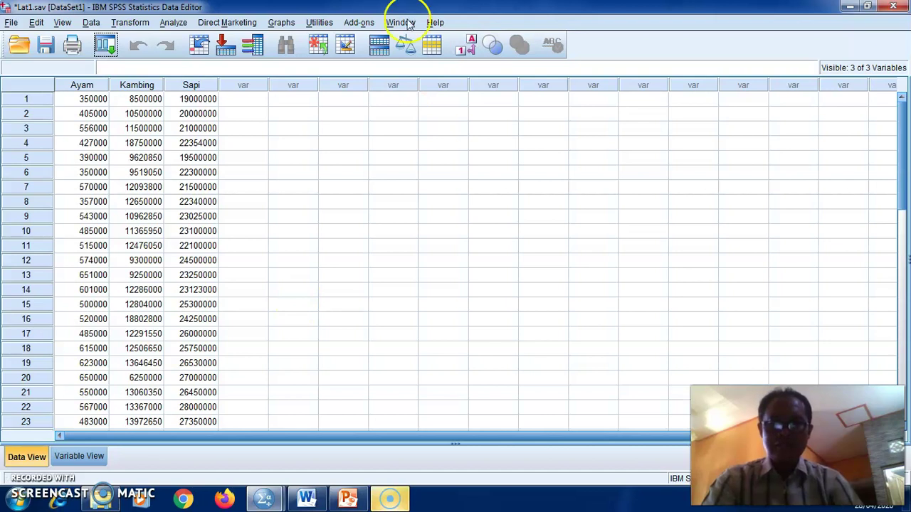
{"action": "left_click", "coordinate": [173, 23]}
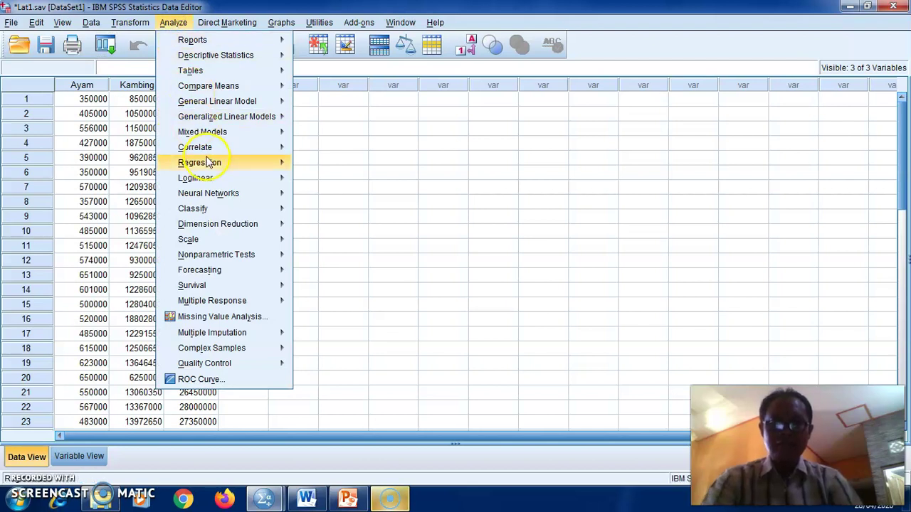
{"action": "mouse_move", "coordinate": [213, 146]}
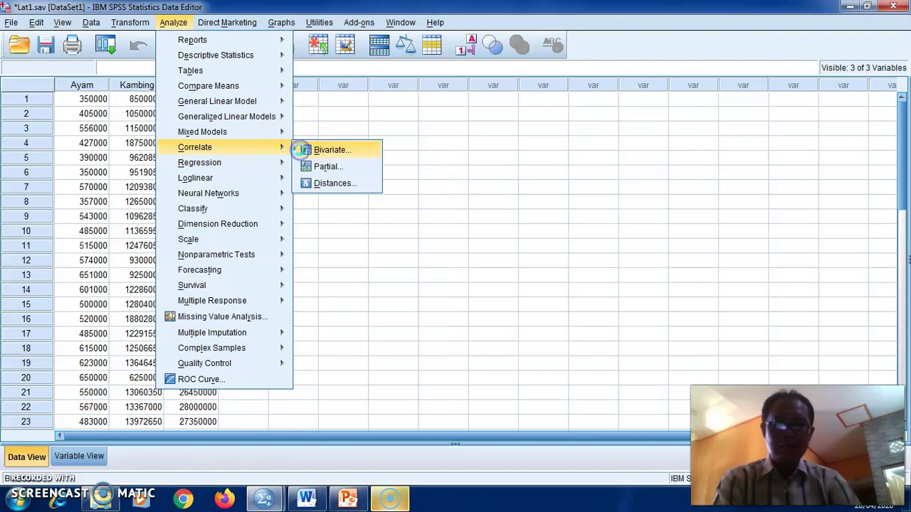
{"action": "left_click", "coordinate": [306, 151]}
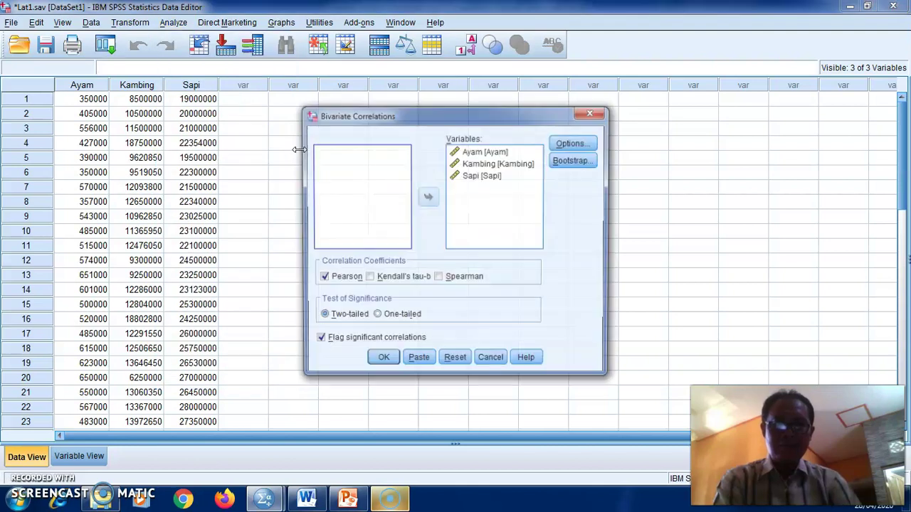
- Take Ayam, Kambing and Sapi out of the variables to correlate and add all three back
{"action": "left_click", "coordinate": [470, 152]}
{"action": "left_click", "coordinate": [483, 175], "text": "shift"}
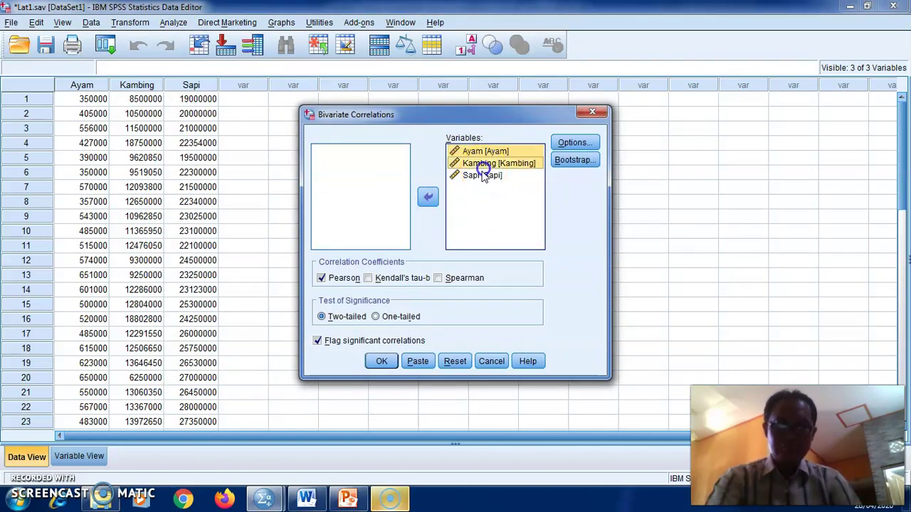
{"action": "left_click", "coordinate": [428, 197]}
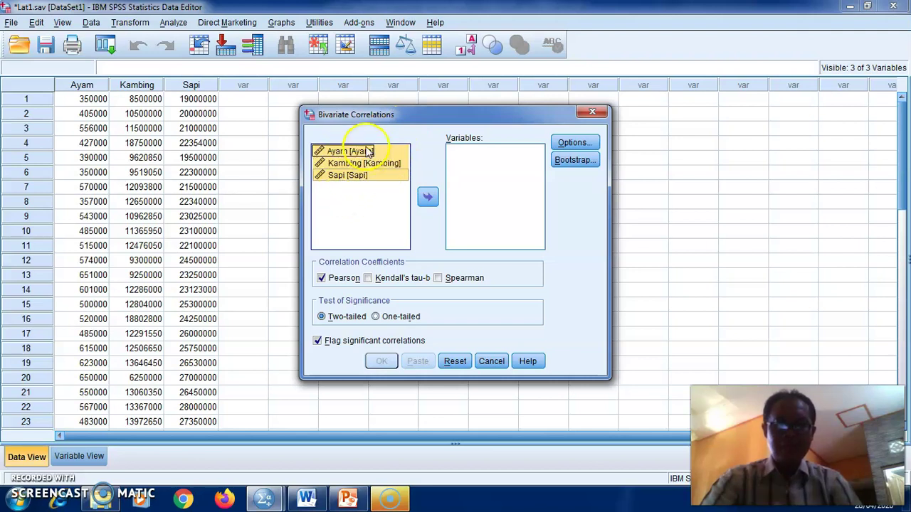
{"action": "left_click", "coordinate": [429, 199]}
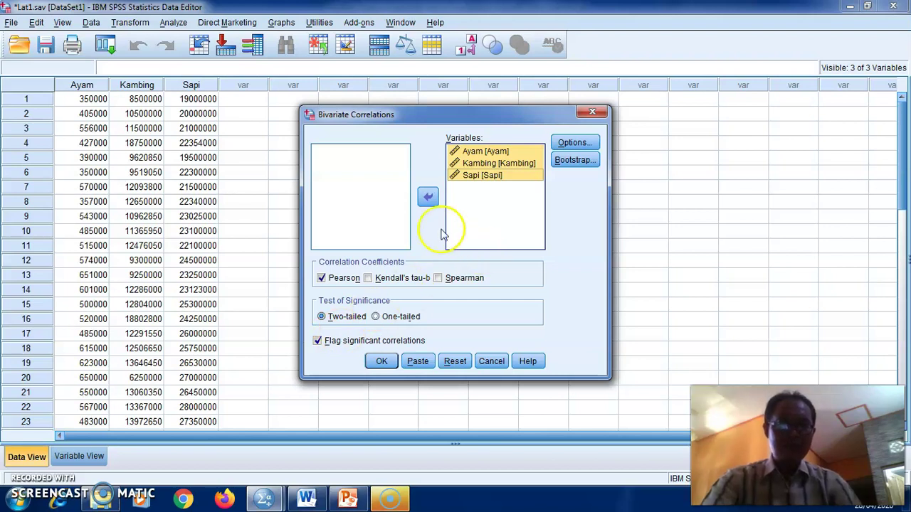
- Set missing values to exclude cases listwise and run the two-tailed Pearson correlation
{"action": "left_click", "coordinate": [575, 143]}
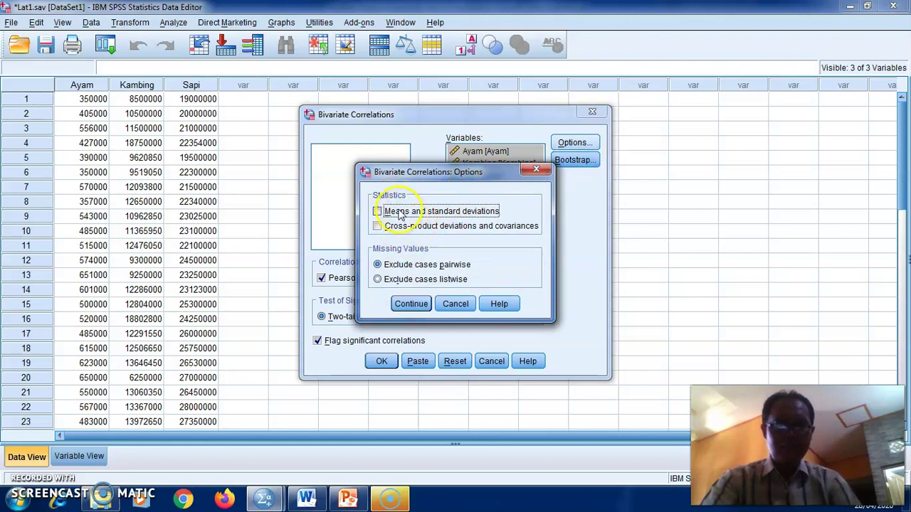
{"action": "left_click", "coordinate": [410, 280]}
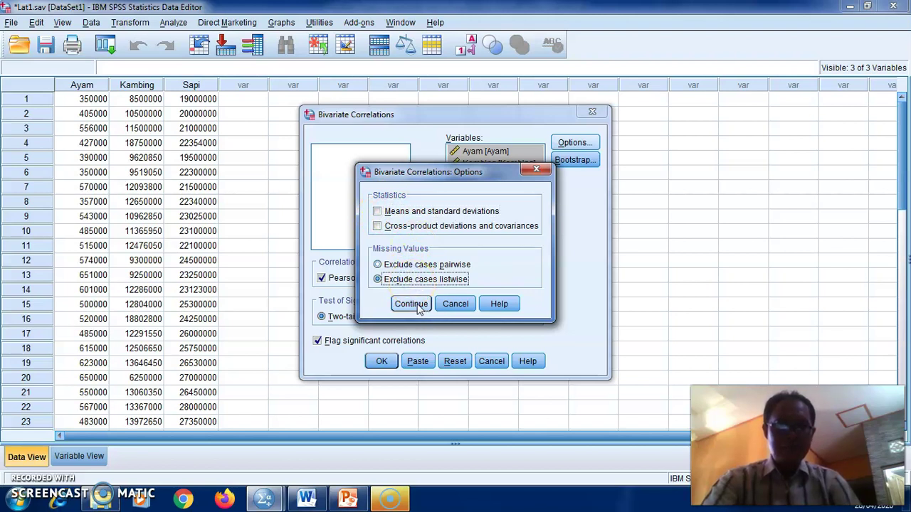
{"action": "left_click", "coordinate": [419, 304]}
{"action": "left_click", "coordinate": [383, 361]}
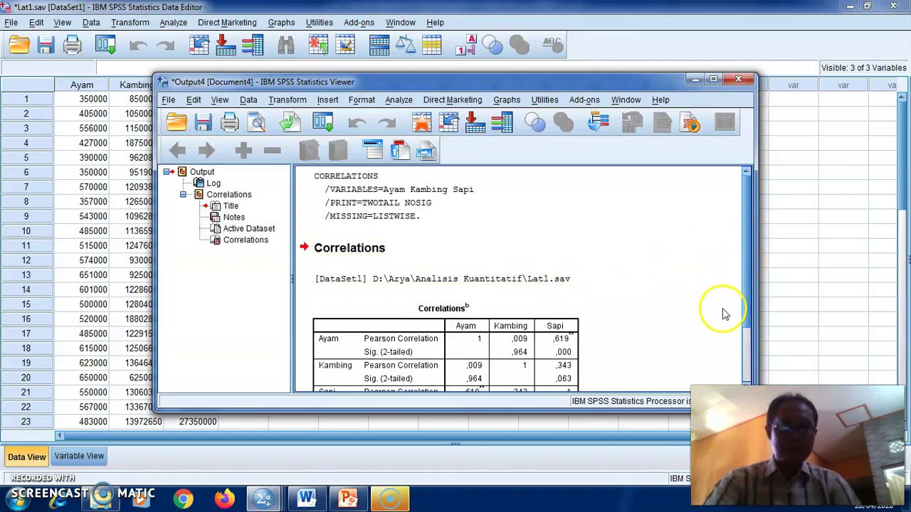
- Inspect the Correlations table in the output and maximise the output window
{"action": "left_click_drag", "start_coordinate": [748, 288], "coordinate": [747, 334]}
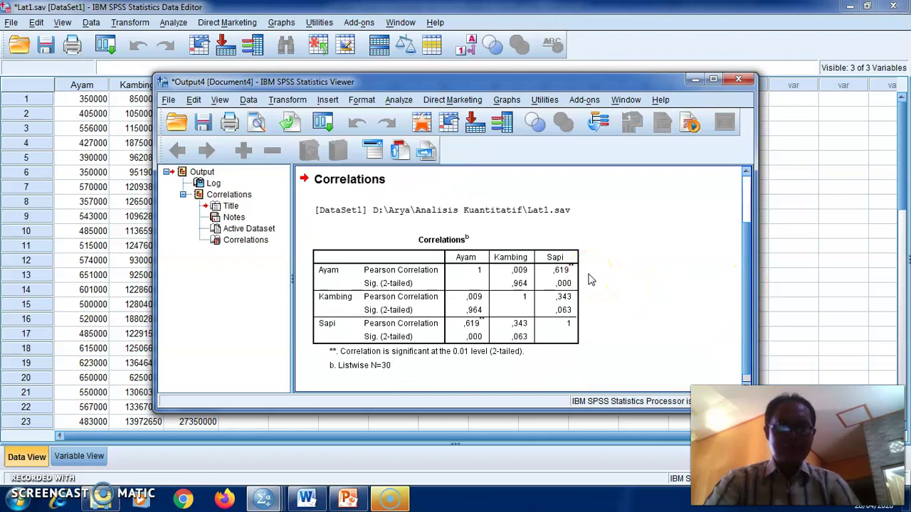
{"action": "left_click", "coordinate": [391, 285]}
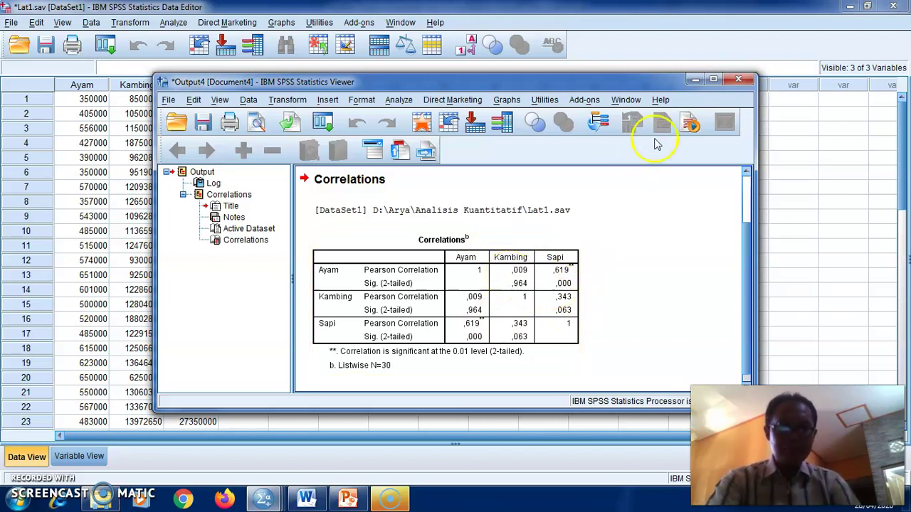
{"action": "left_click", "coordinate": [715, 80]}
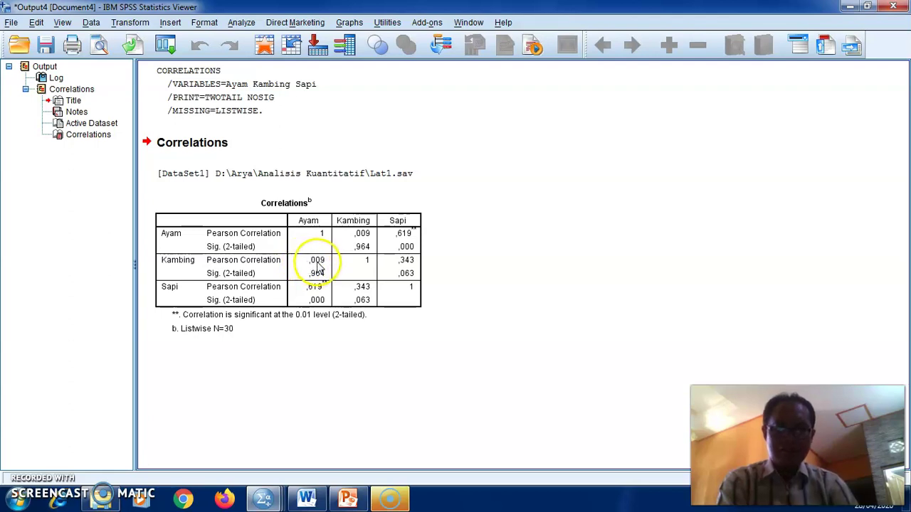
- Consult the r-value interpretation slide in PowerPoint, then return to the SPSS output to examine the Ayam–Kambing correlation and its significance
{"action": "left_click", "coordinate": [351, 496]}
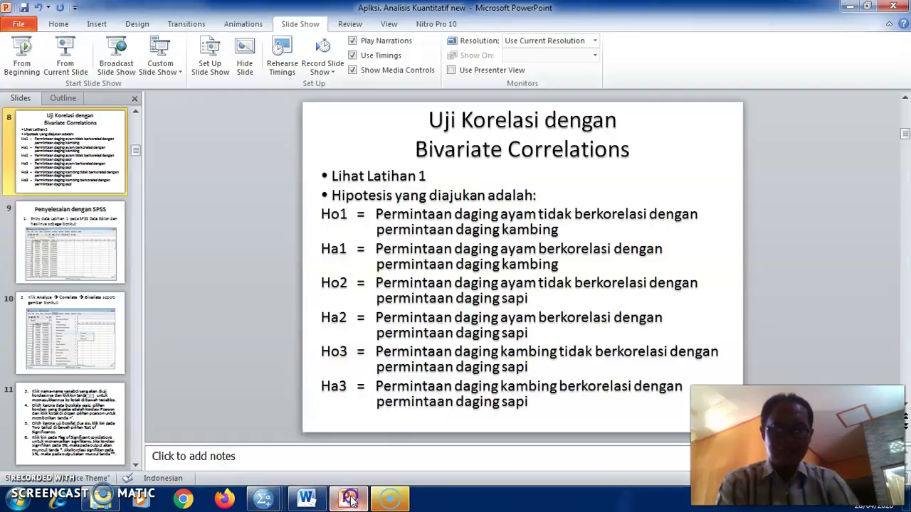
{"action": "scroll", "coordinate": [77, 315], "scroll_direction": "up", "scroll_amount": 5}
{"action": "left_click", "coordinate": [81, 323]}
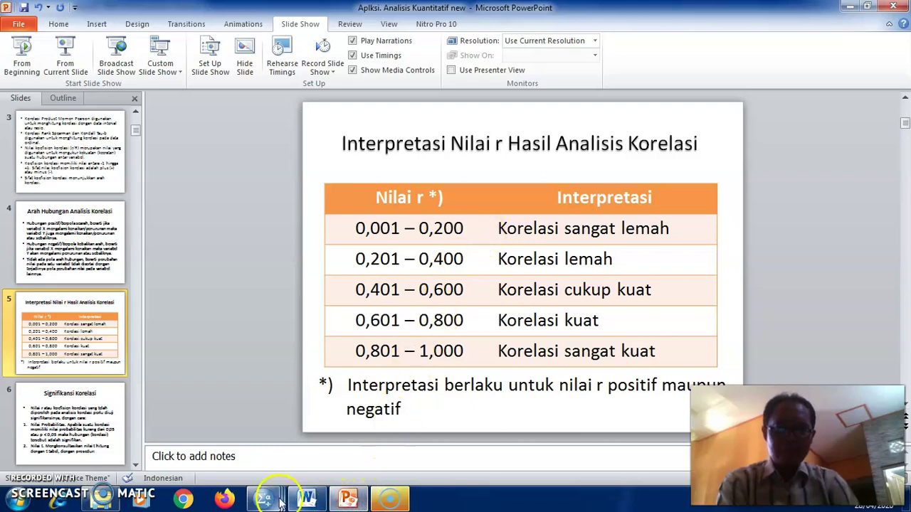
{"action": "mouse_move", "coordinate": [264, 498]}
{"action": "left_click", "coordinate": [400, 439]}
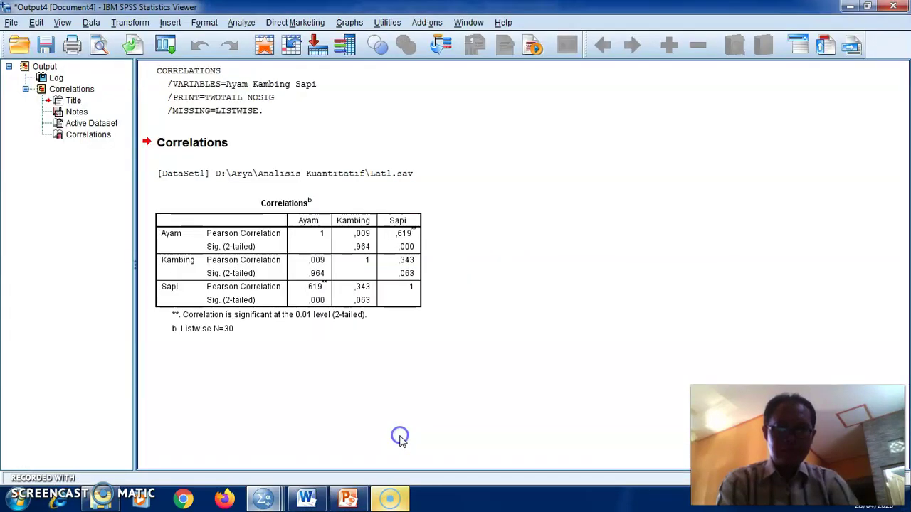
{"action": "left_click", "coordinate": [321, 273]}
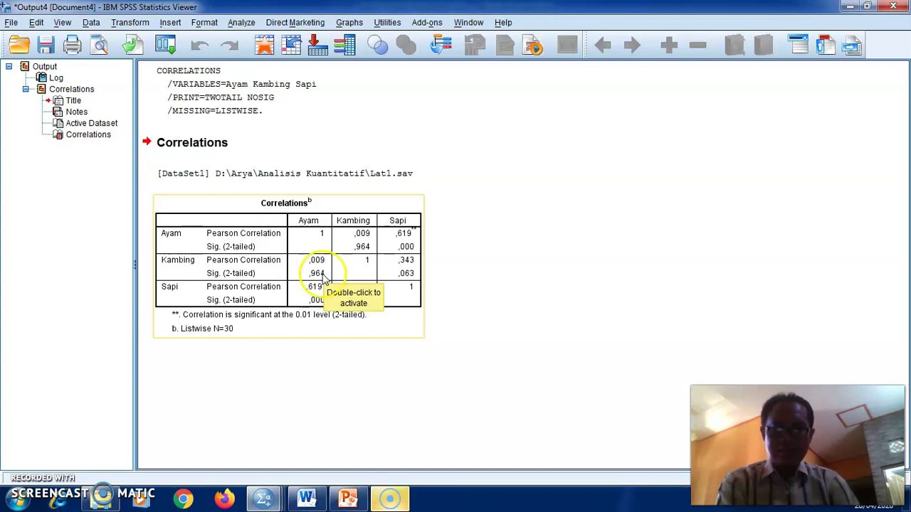
{"action": "left_click", "coordinate": [313, 279]}
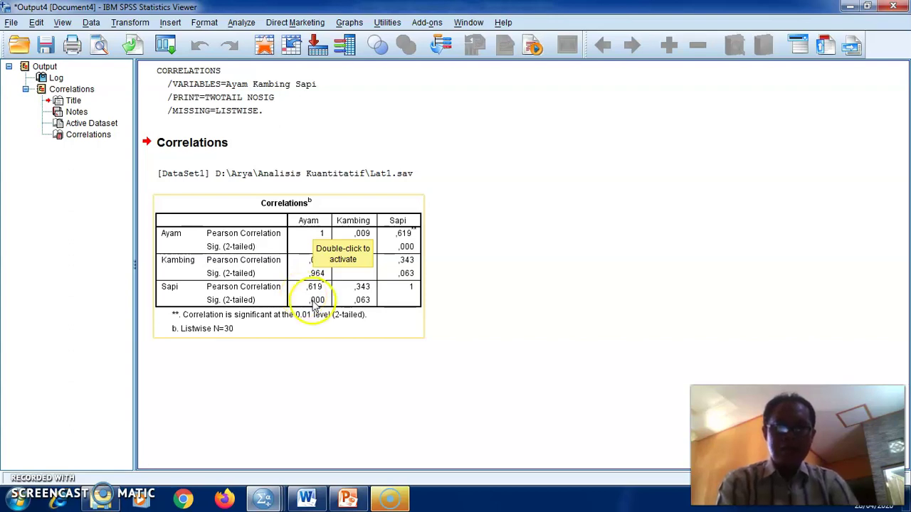
- Compare the remaining correlations in the SPSS output with the r-value interpretation table in PowerPoint
{"action": "left_click", "coordinate": [348, 498]}
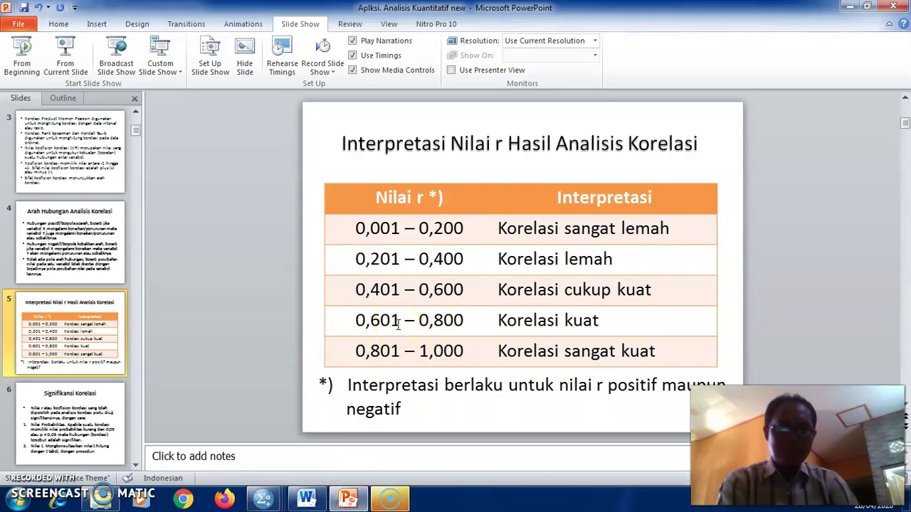
{"action": "mouse_move", "coordinate": [263, 498]}
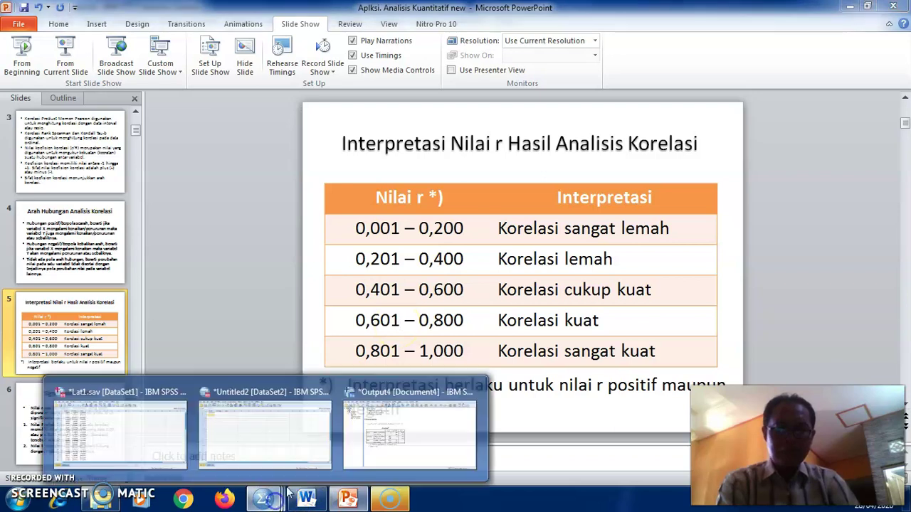
{"action": "left_click", "coordinate": [379, 446]}
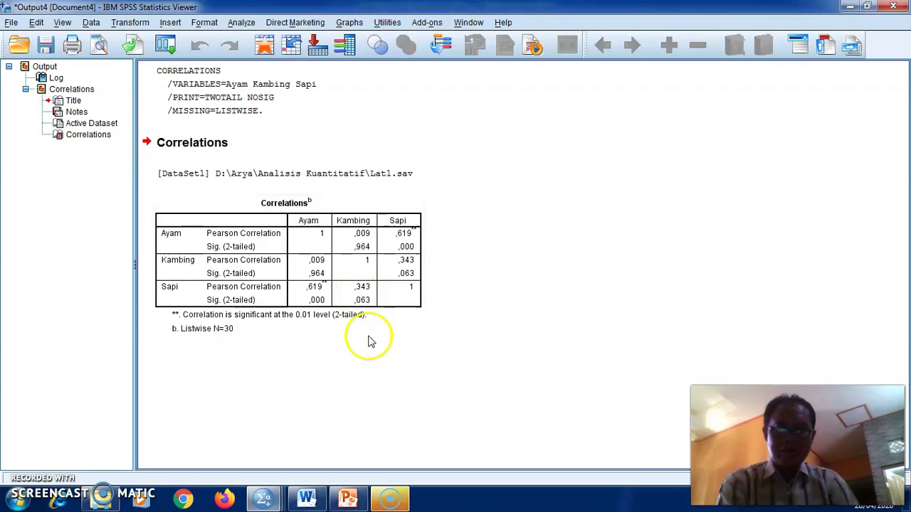
{"action": "left_click", "coordinate": [348, 500]}
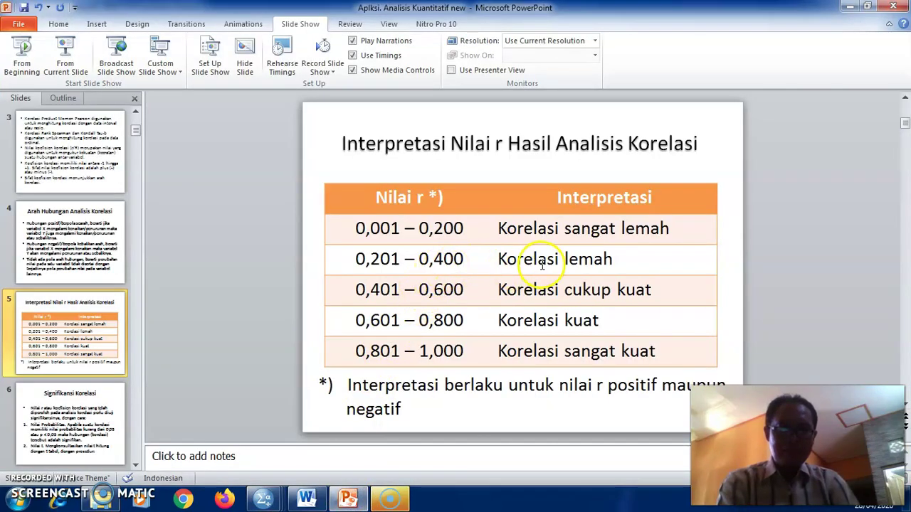
{"action": "left_click", "coordinate": [348, 497]}
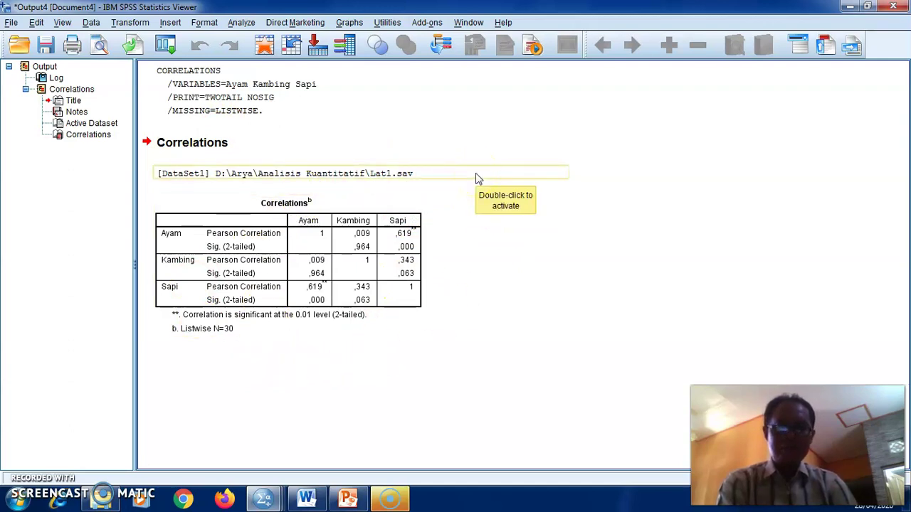
{"action": "left_click_drag", "start_coordinate": [478, 182], "coordinate": [461, 327]}
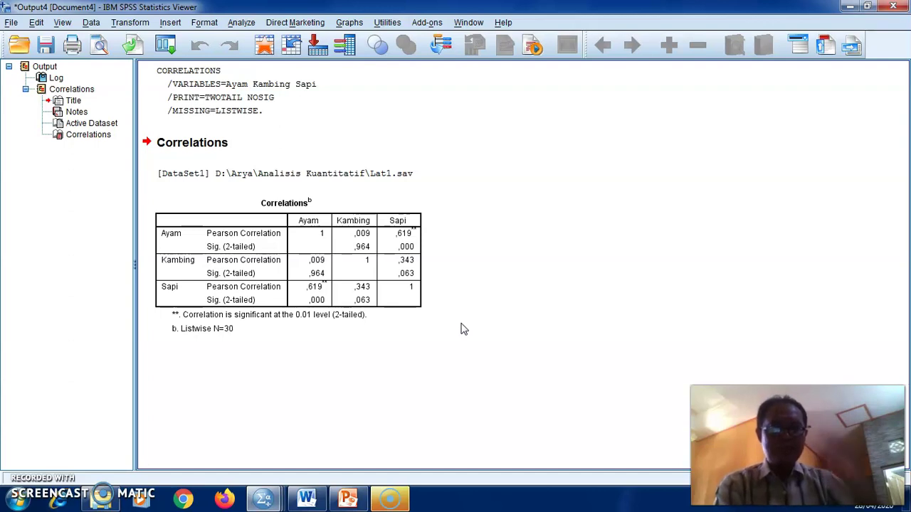
{"action": "left_click", "coordinate": [399, 501]}
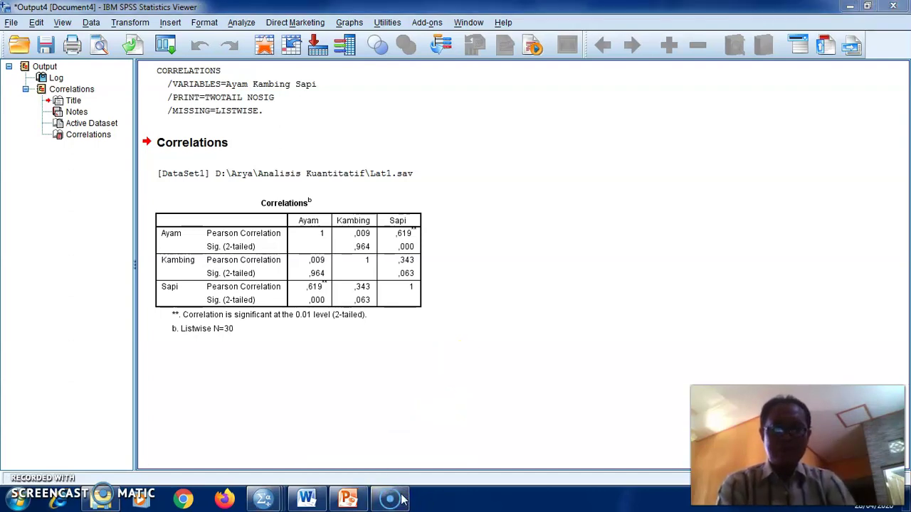